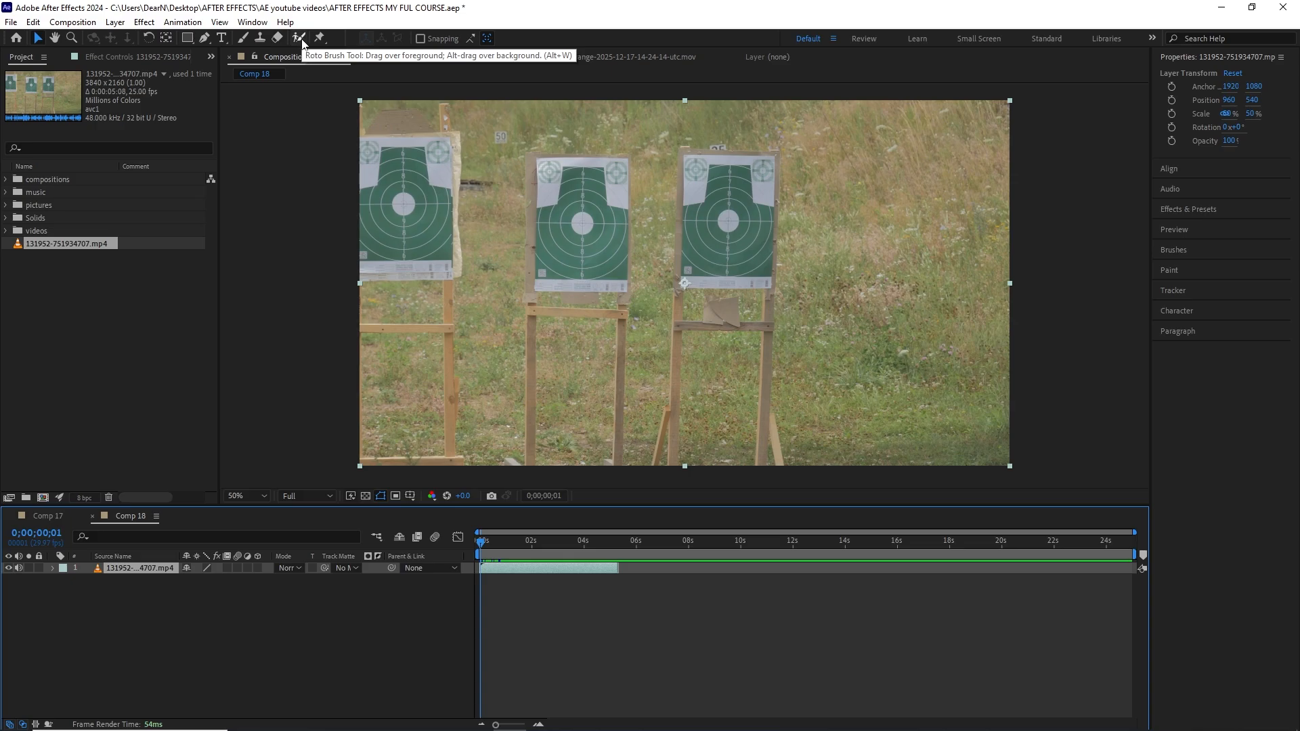
Activate the Roto Brush tool and open the 131952-751934707.mp4 layer in its own viewer at the first frame
{"action": "left_click", "coordinate": [301, 38]}
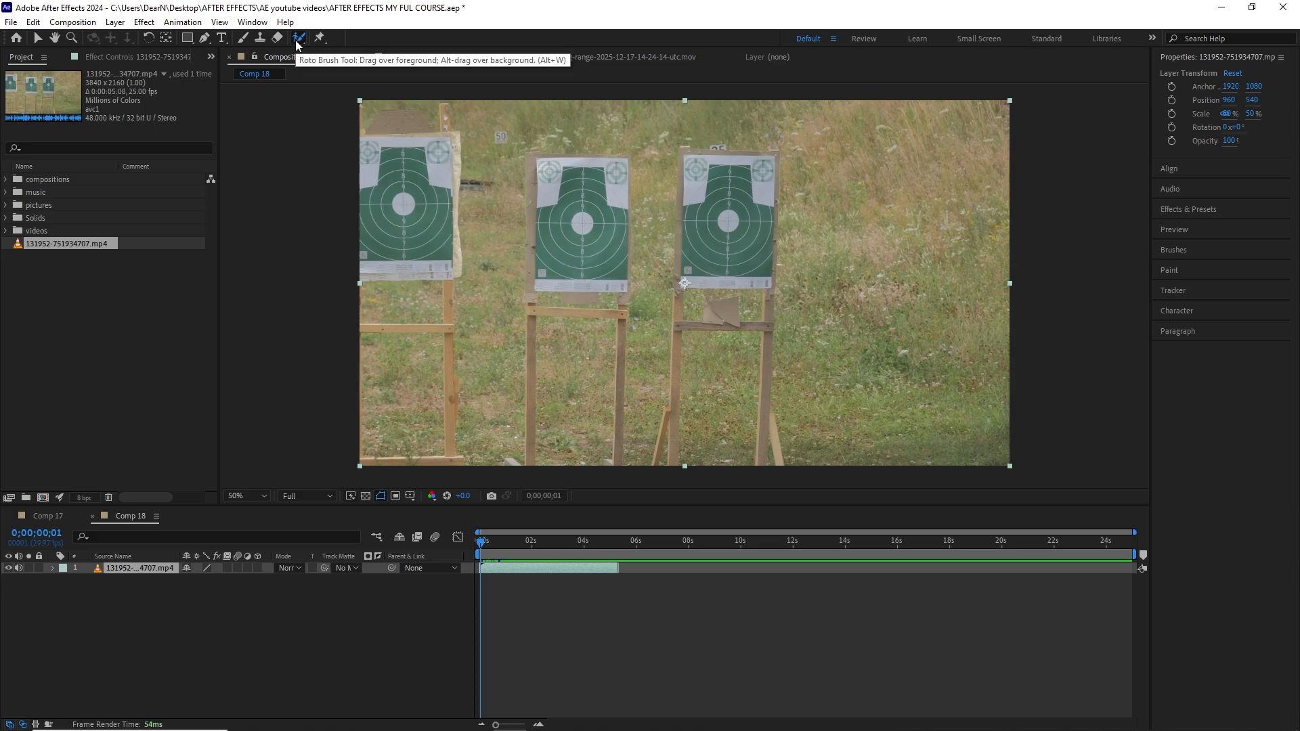
{"action": "mouse_move", "coordinate": [596, 221]}
{"action": "left_mouse_down"}
{"action": "mouse_move", "coordinate": [581, 245]}
{"action": "mouse_move", "coordinate": [595, 242]}
{"action": "left_mouse_up"}
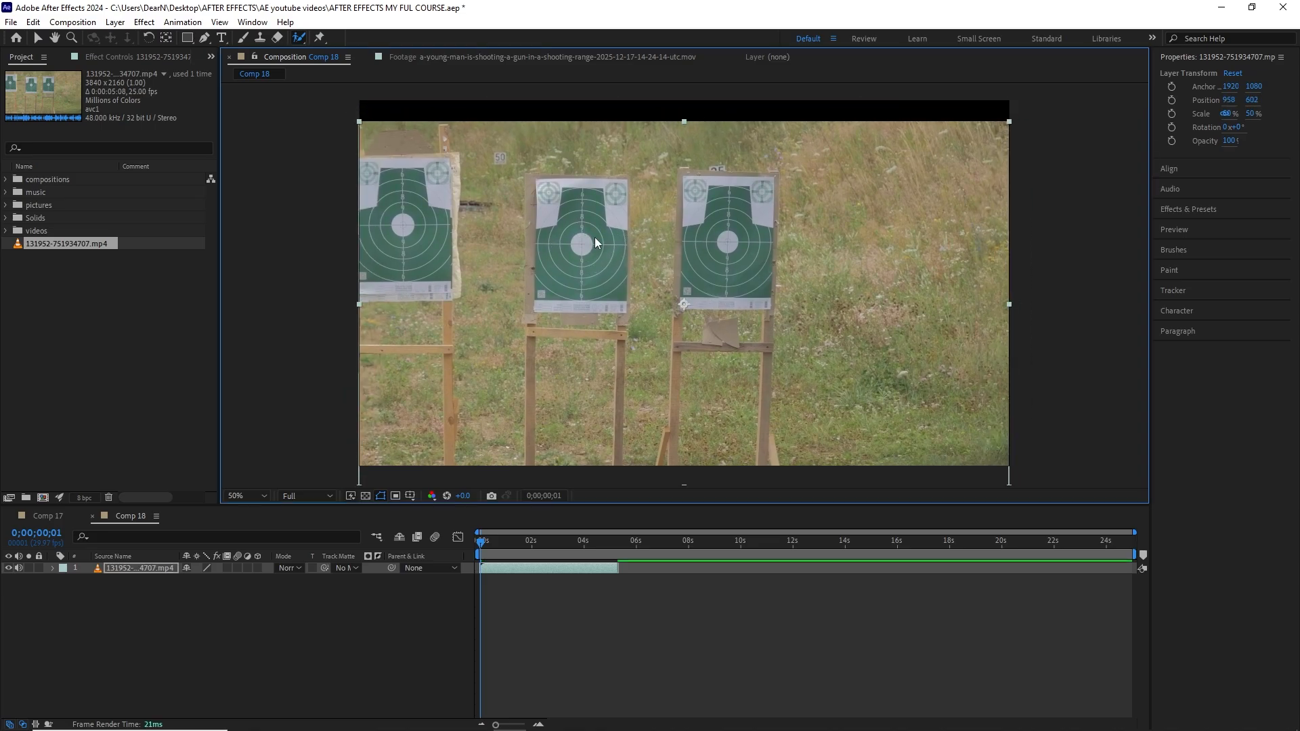
{"action": "key", "text": "ctrl+z"}
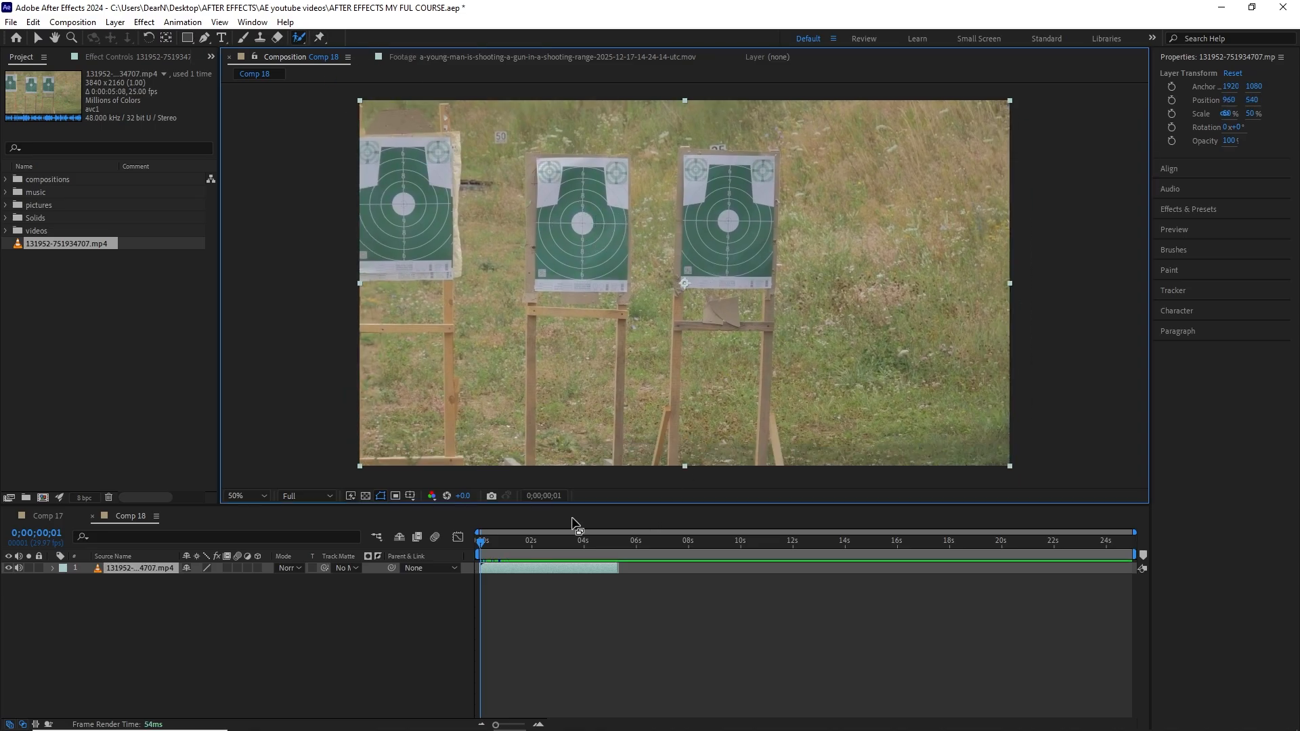
{"action": "double_click", "coordinate": [543, 567]}
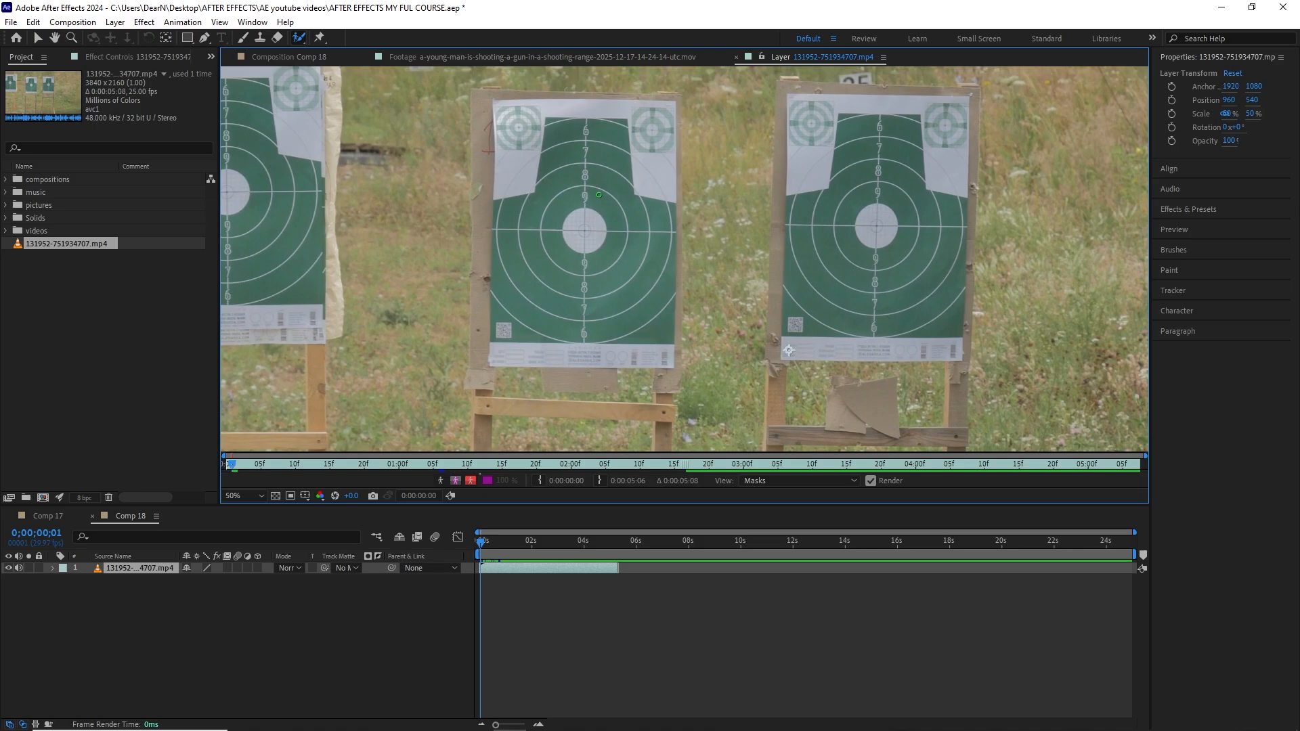
{"action": "scroll", "coordinate": [599, 195], "scroll_direction": "down", "scroll_amount": 6}
{"action": "scroll", "coordinate": [654, 249], "scroll_direction": "up", "scroll_amount": 4}
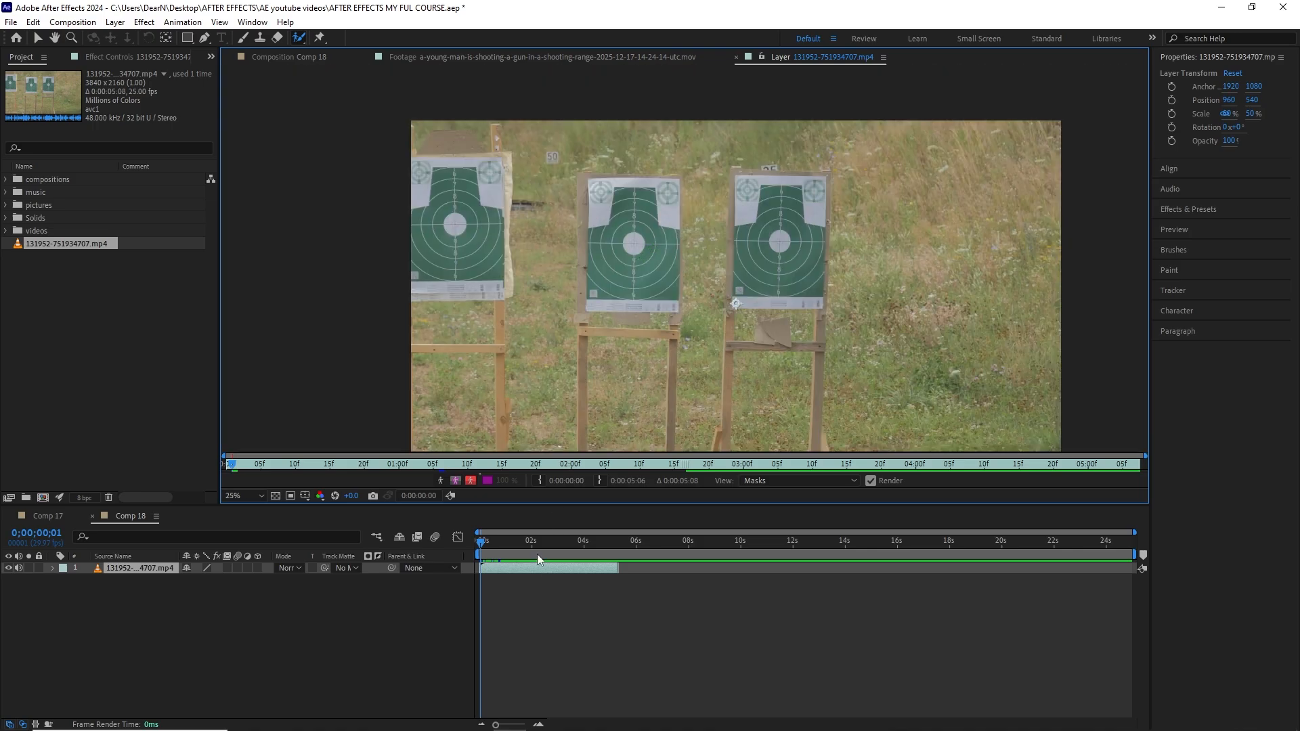
{"action": "left_click_drag", "start_coordinate": [485, 544], "coordinate": [453, 531]}
{"action": "scroll", "coordinate": [630, 244], "scroll_direction": "up", "scroll_amount": 2}
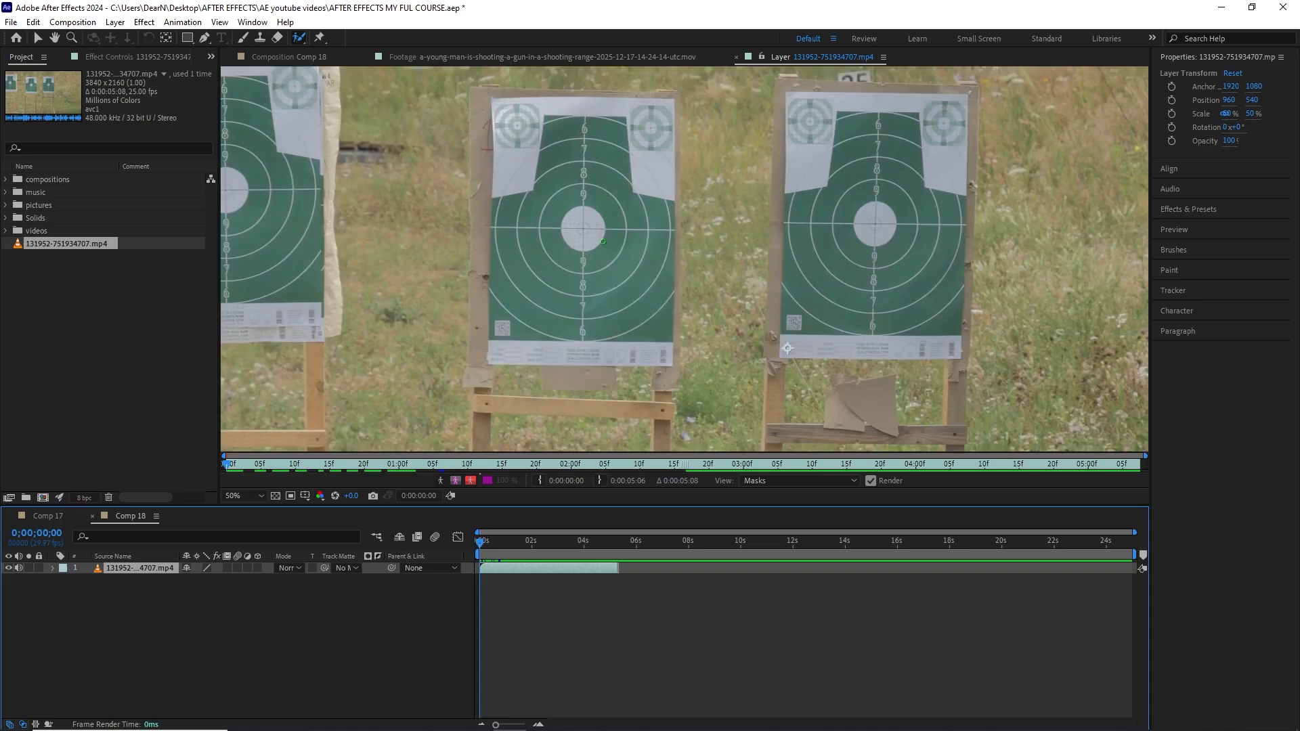
Paint a Roto Brush foreground stroke over the white bullseye of the middle target
{"action": "left_click_drag", "start_coordinate": [566, 218], "coordinate": [589, 238]}
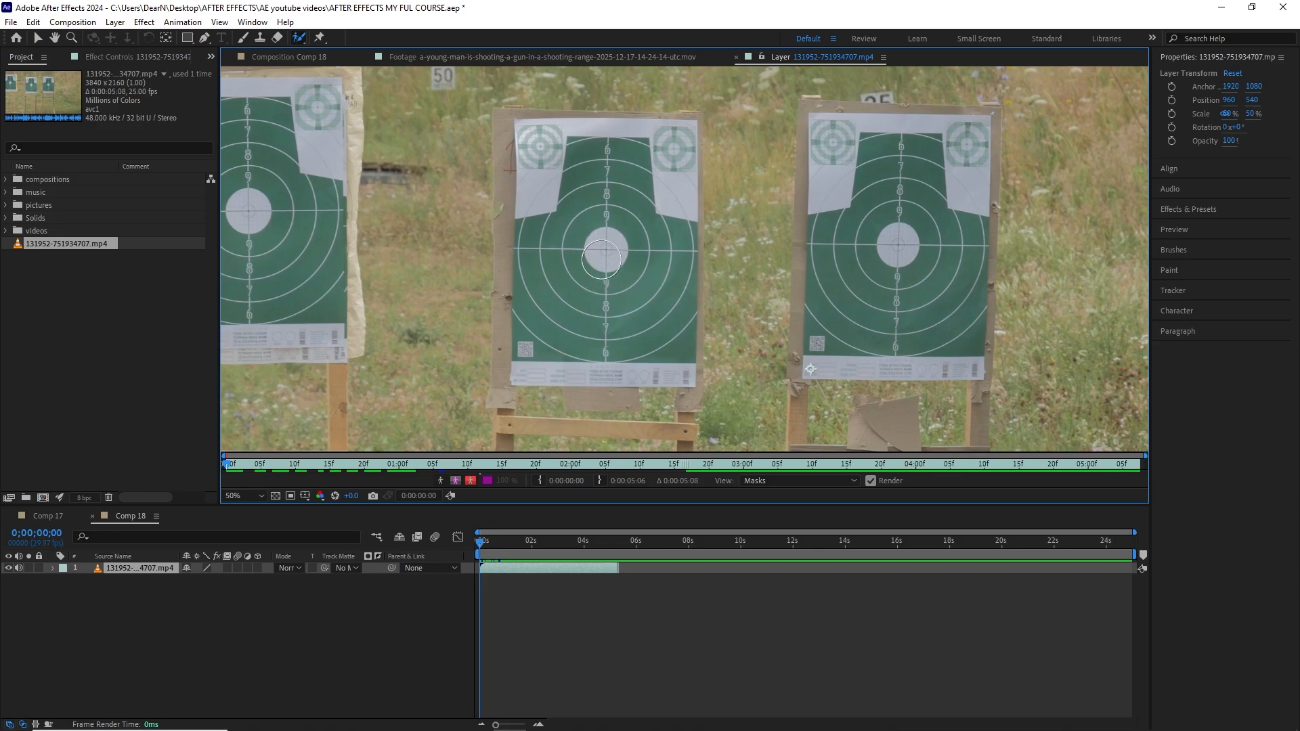
{"action": "mouse_move", "coordinate": [601, 259]}
{"action": "left_mouse_down"}
{"action": "mouse_move", "coordinate": [675, 259]}
{"action": "mouse_move", "coordinate": [616, 260]}
{"action": "left_mouse_up"}
{"action": "key", "text": "period"}
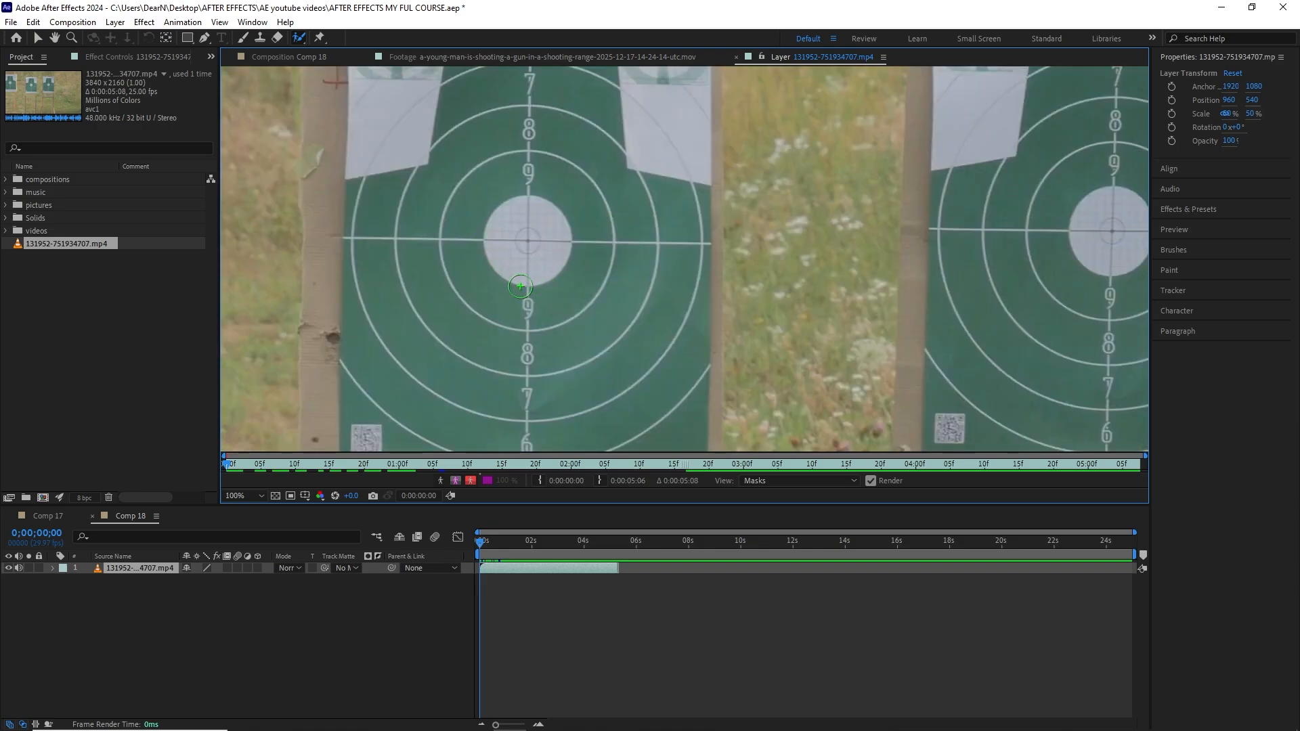
{"action": "mouse_move", "coordinate": [520, 277]}
{"action": "left_mouse_down"}
{"action": "mouse_move", "coordinate": [488, 231]}
{"action": "mouse_move", "coordinate": [495, 207]}
{"action": "mouse_move", "coordinate": [524, 192]}
{"action": "mouse_move", "coordinate": [569, 225]}
{"action": "mouse_move", "coordinate": [561, 253]}
{"action": "mouse_move", "coordinate": [516, 268]}
{"action": "left_mouse_up"}
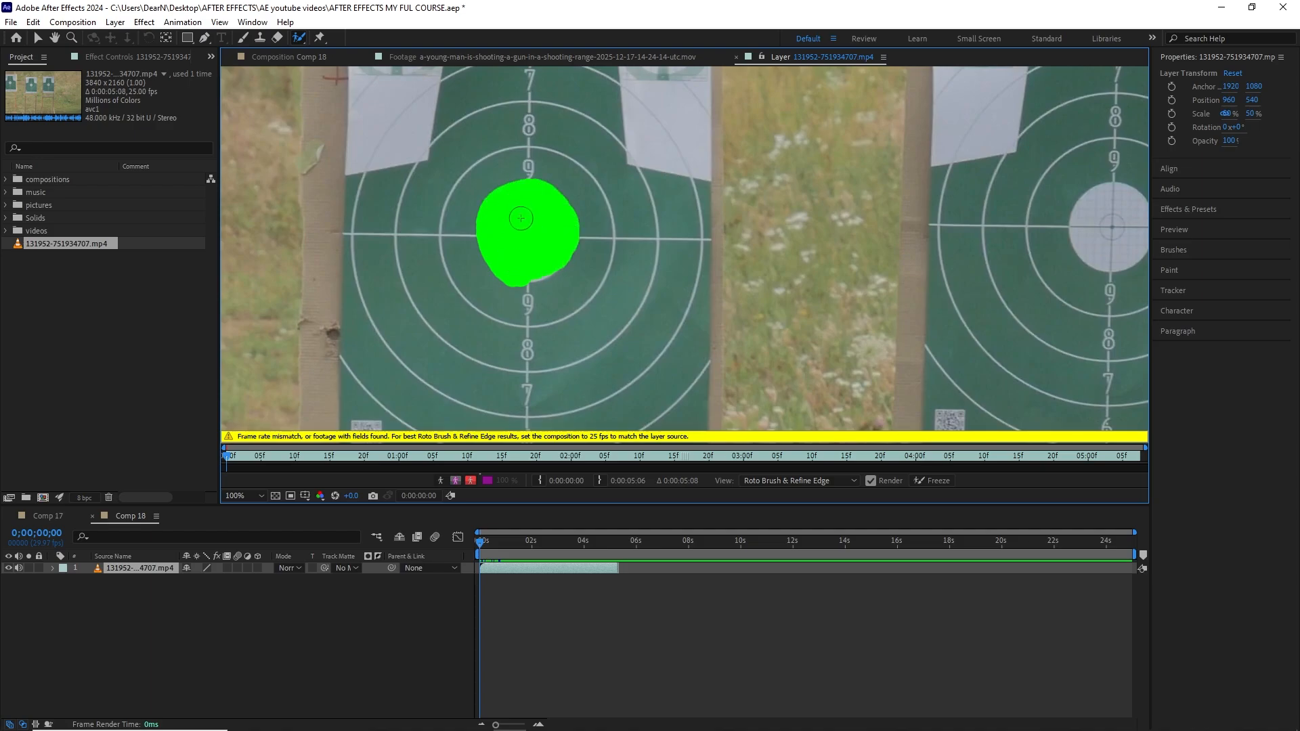
{"action": "key", "text": "comma"}
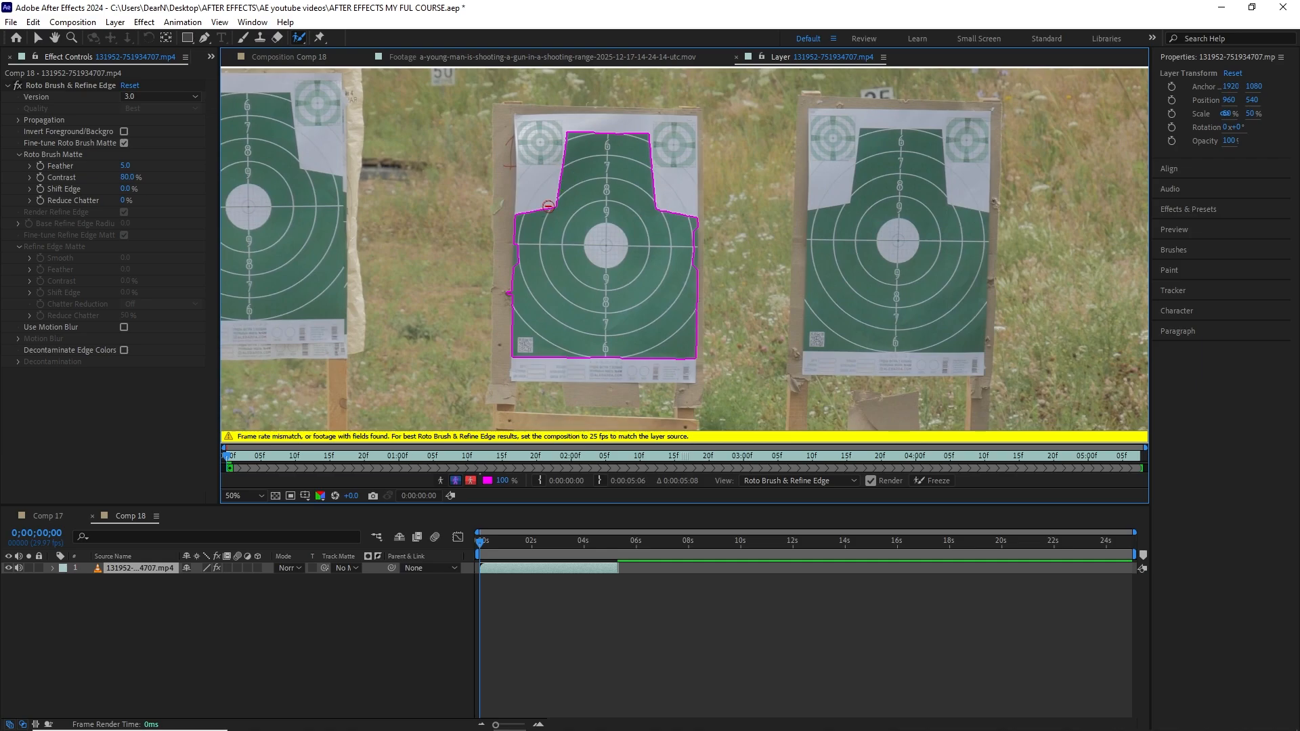
Paint background strokes over the green area and rings around the middle bullseye to exclude them from the Roto Brush selection
{"action": "mouse_move", "coordinate": [568, 191]}
{"action": "left_mouse_down"}
{"action": "mouse_move", "coordinate": [523, 222]}
{"action": "mouse_move", "coordinate": [514, 348]}
{"action": "mouse_move", "coordinate": [529, 359]}
{"action": "left_mouse_up"}
{"action": "mouse_move", "coordinate": [604, 148]}
{"action": "left_mouse_down"}
{"action": "mouse_move", "coordinate": [661, 165]}
{"action": "mouse_move", "coordinate": [660, 200]}
{"action": "mouse_move", "coordinate": [697, 253]}
{"action": "mouse_move", "coordinate": [631, 372]}
{"action": "left_mouse_up"}
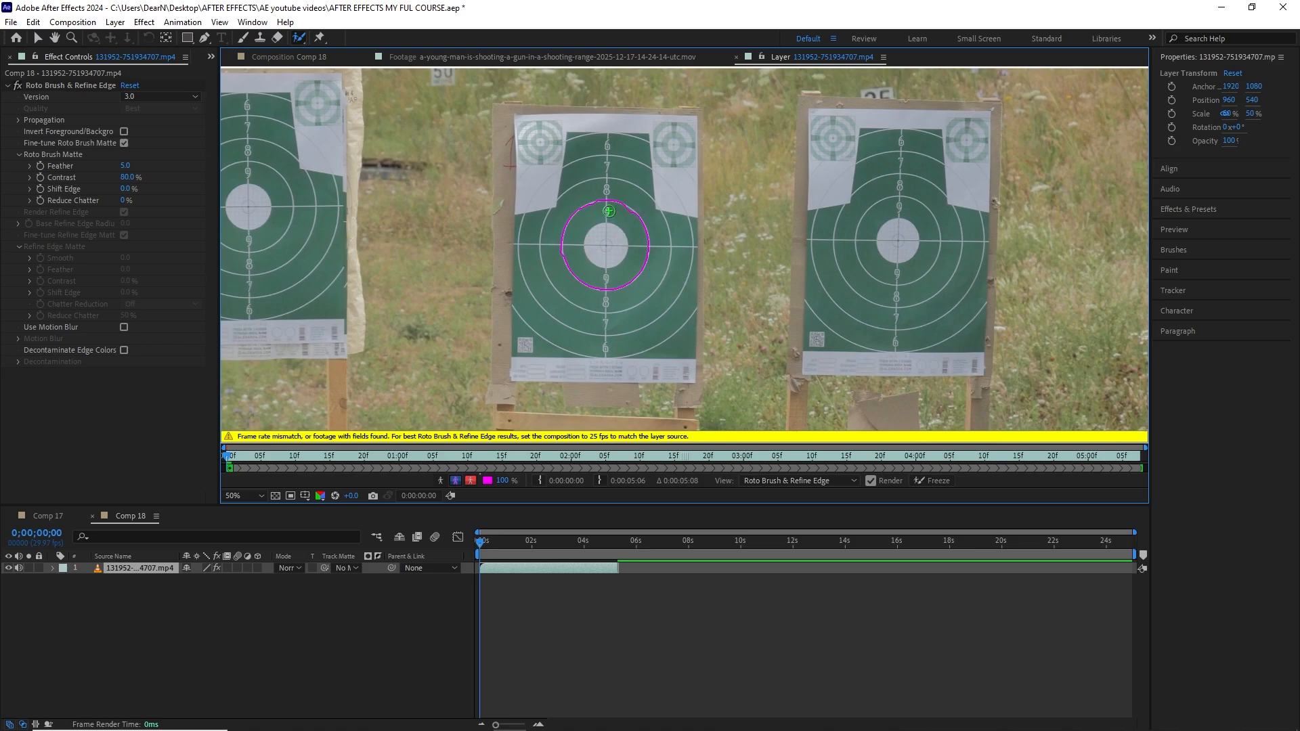
{"action": "key", "text": "period"}
{"action": "mouse_move", "coordinate": [552, 139]}
{"action": "left_mouse_down"}
{"action": "mouse_move", "coordinate": [607, 239]}
{"action": "mouse_move", "coordinate": [556, 145]}
{"action": "left_mouse_up"}
{"action": "mouse_move", "coordinate": [474, 157]}
{"action": "left_mouse_down"}
{"action": "mouse_move", "coordinate": [448, 218]}
{"action": "mouse_move", "coordinate": [459, 278]}
{"action": "mouse_move", "coordinate": [505, 335]}
{"action": "left_mouse_up"}
{"action": "key", "text": "period"}
{"action": "left_click_drag", "start_coordinate": [485, 187], "coordinate": [601, 203]}
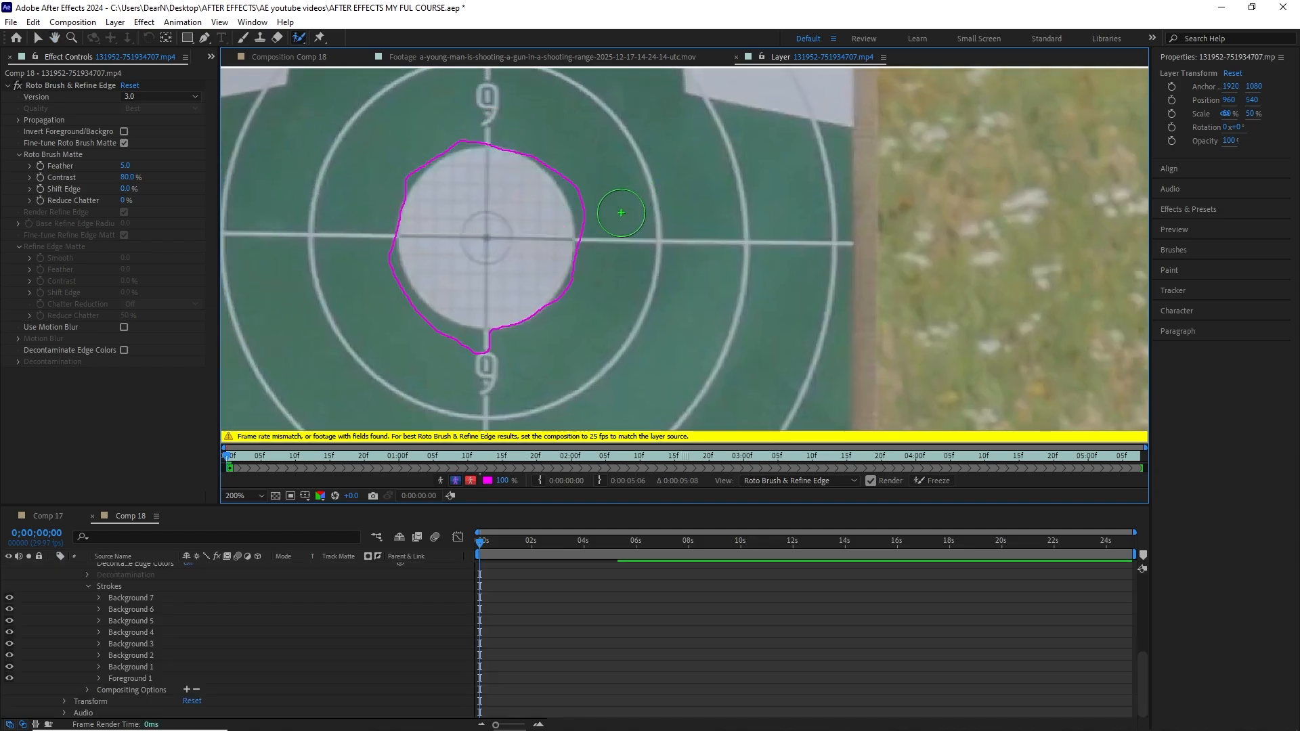
Shrink the brush and paint small background strokes around the bullseye's edge to tighten the selection to the white circle
{"action": "mouse_move", "coordinate": [620, 217]}
{"action": "left_mouse_down", "text": "ctrl"}
{"action": "mouse_move", "coordinate": [620, 204]}
{"action": "mouse_move", "coordinate": [620, 244]}
{"action": "mouse_move", "coordinate": [567, 164]}
{"action": "left_mouse_up", "text": "ctrl"}
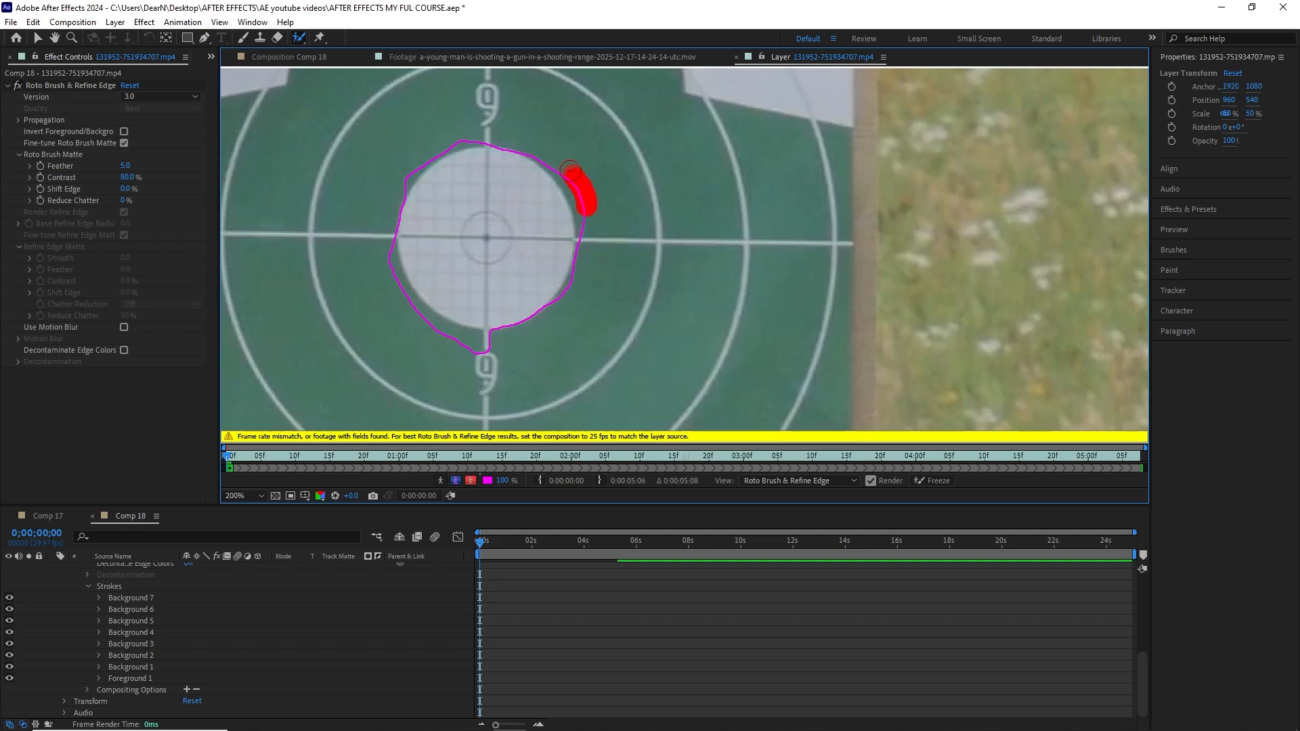
{"action": "left_click", "coordinate": [587, 232], "text": "alt"}
{"action": "left_click_drag", "start_coordinate": [587, 232], "coordinate": [584, 214], "text": "alt"}
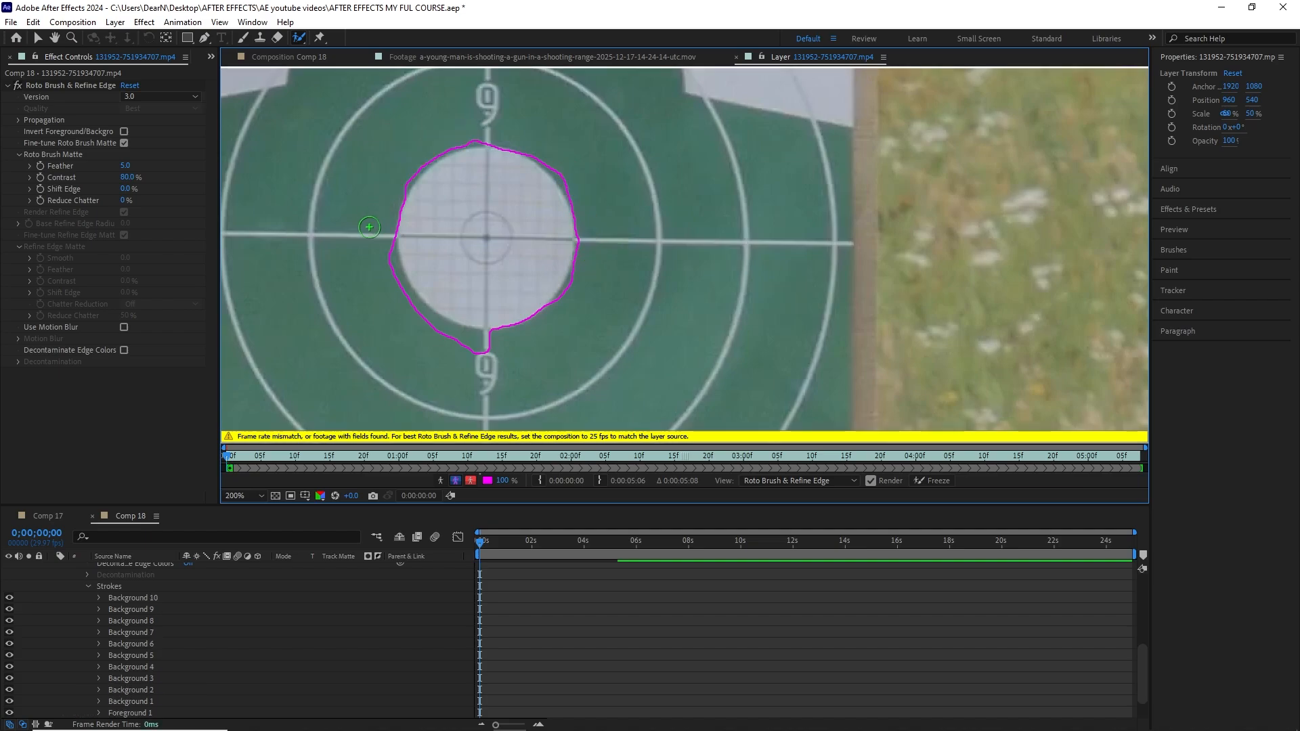
{"action": "mouse_move", "coordinate": [388, 245]}
{"action": "left_mouse_down", "text": "alt"}
{"action": "mouse_move", "coordinate": [395, 313]}
{"action": "mouse_move", "coordinate": [440, 347]}
{"action": "mouse_move", "coordinate": [496, 354]}
{"action": "left_mouse_up", "text": "alt"}
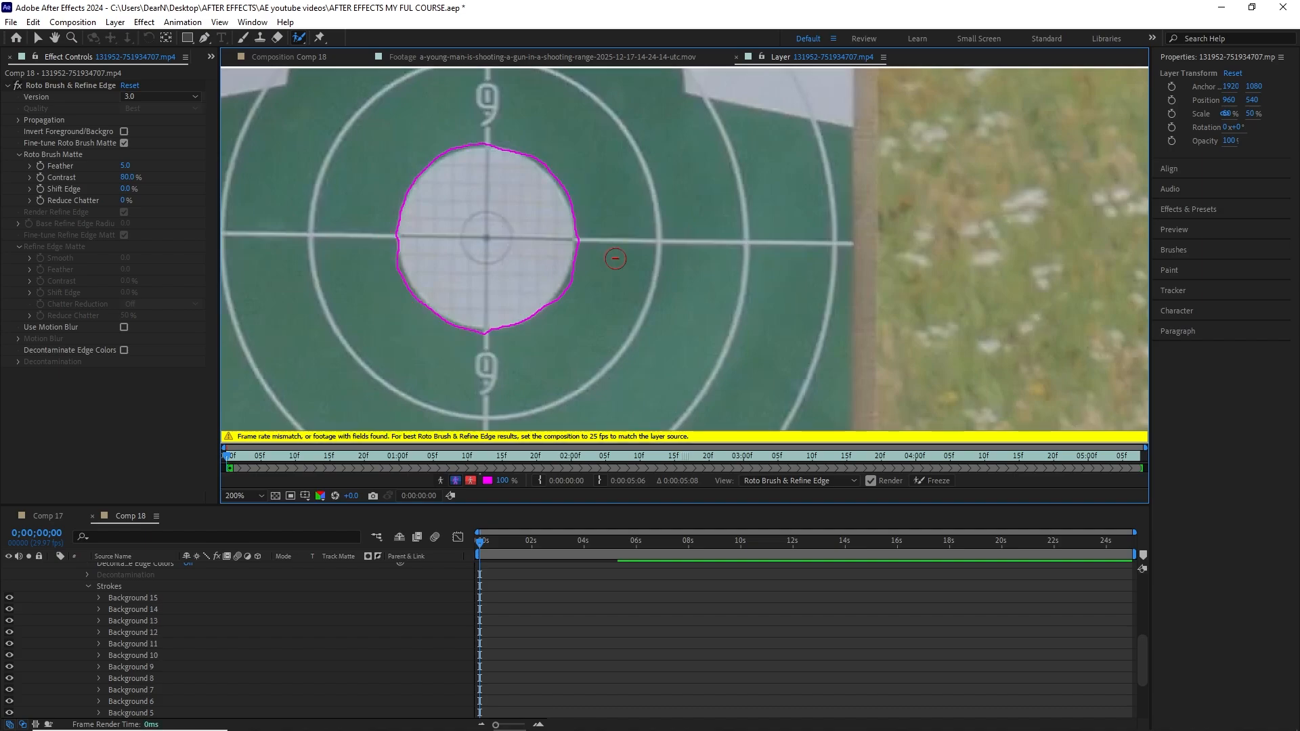
{"action": "left_click", "coordinate": [574, 281], "text": "alt"}
{"action": "key", "text": "comma"}
{"action": "key", "text": "comma"}
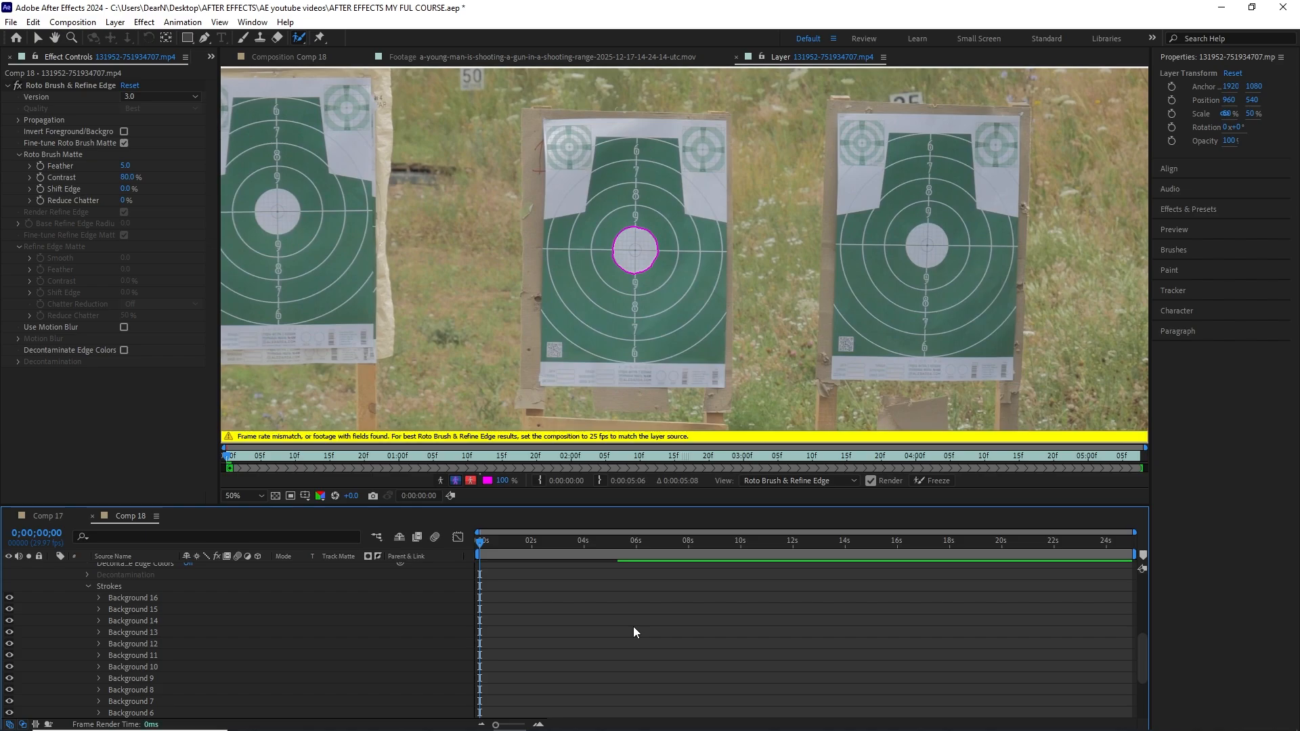
Advance through the clip frame by frame to propagate the Roto Brush selection of the bullseye
{"action": "key", "text": "Page_Down"}
{"action": "key", "text": "Page_Down"}
{"action": "key", "text": "Page_Down"}
{"action": "key", "text": "Page_Down"}
{"action": "key", "text": "Page_Down"}
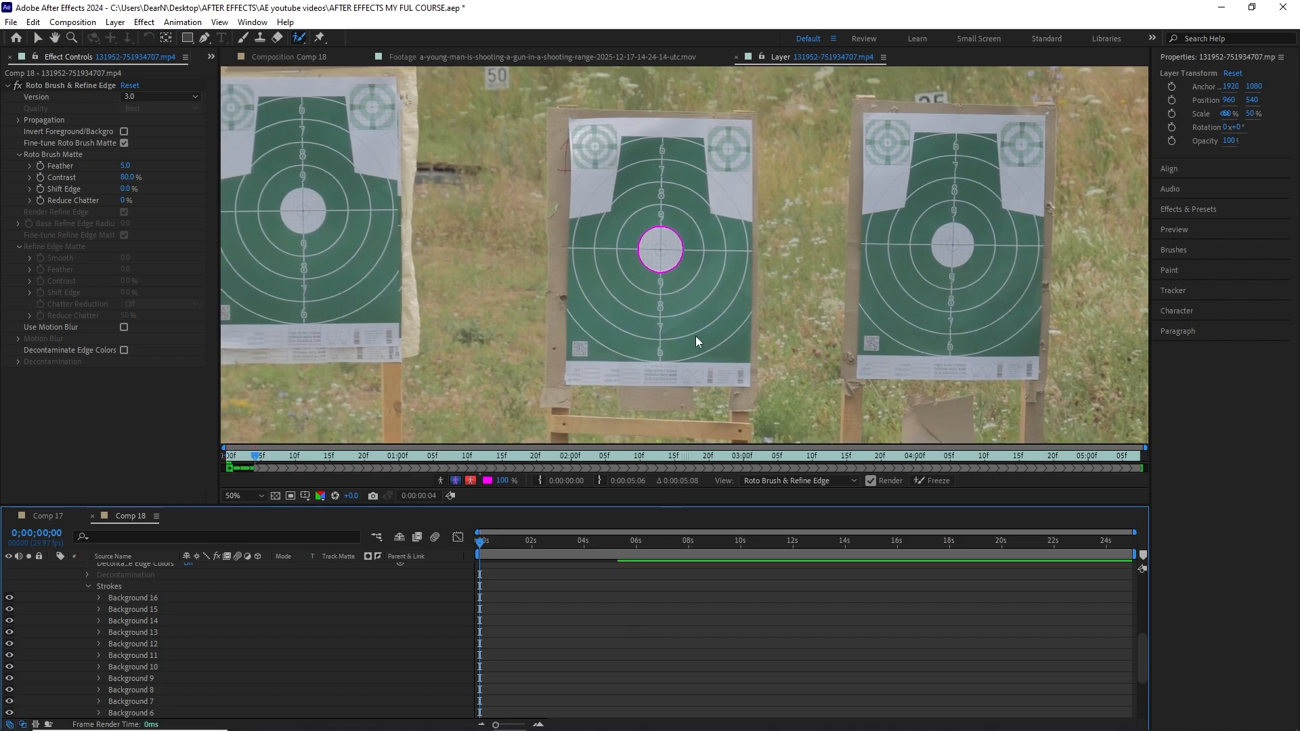
{"action": "key", "text": "Page_Down"}
{"action": "key", "text": "Page_Down"}
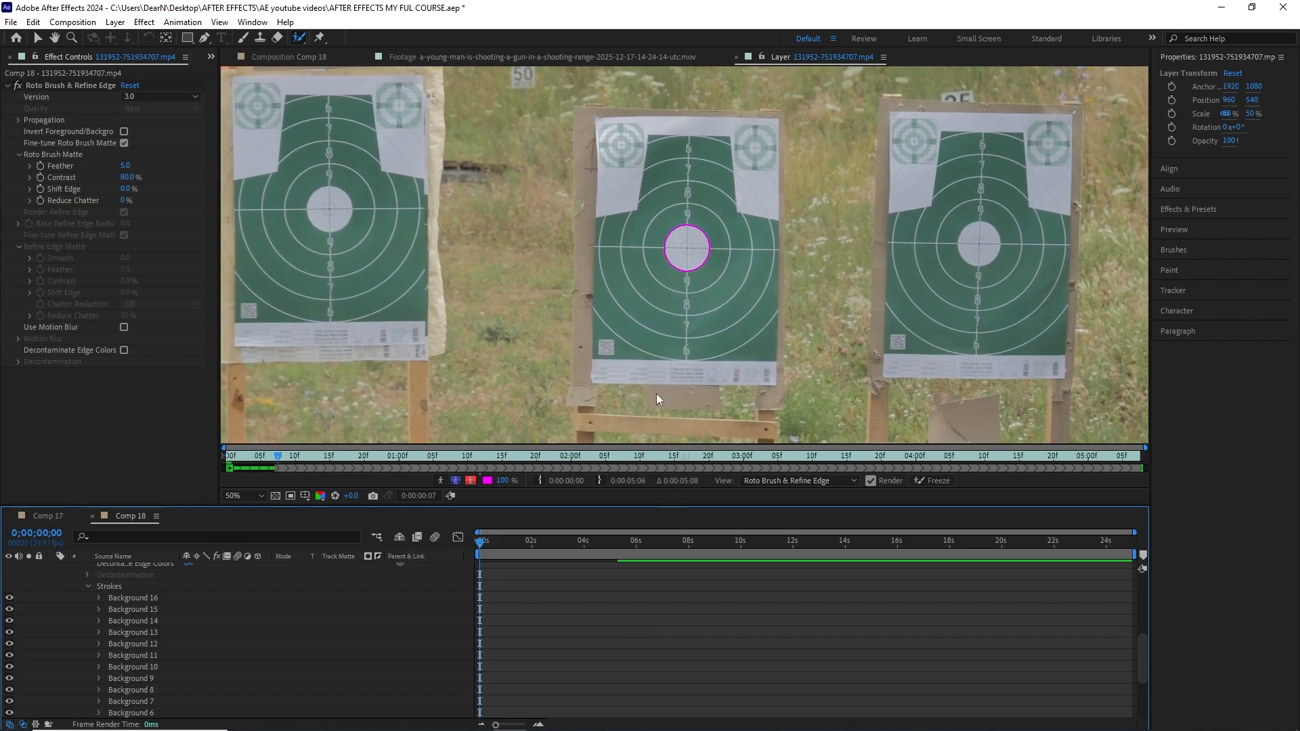
{"action": "key", "text": "Page_Down"}
{"action": "key", "text": "Page_Down"}
{"action": "key", "text": "Page_Down"}
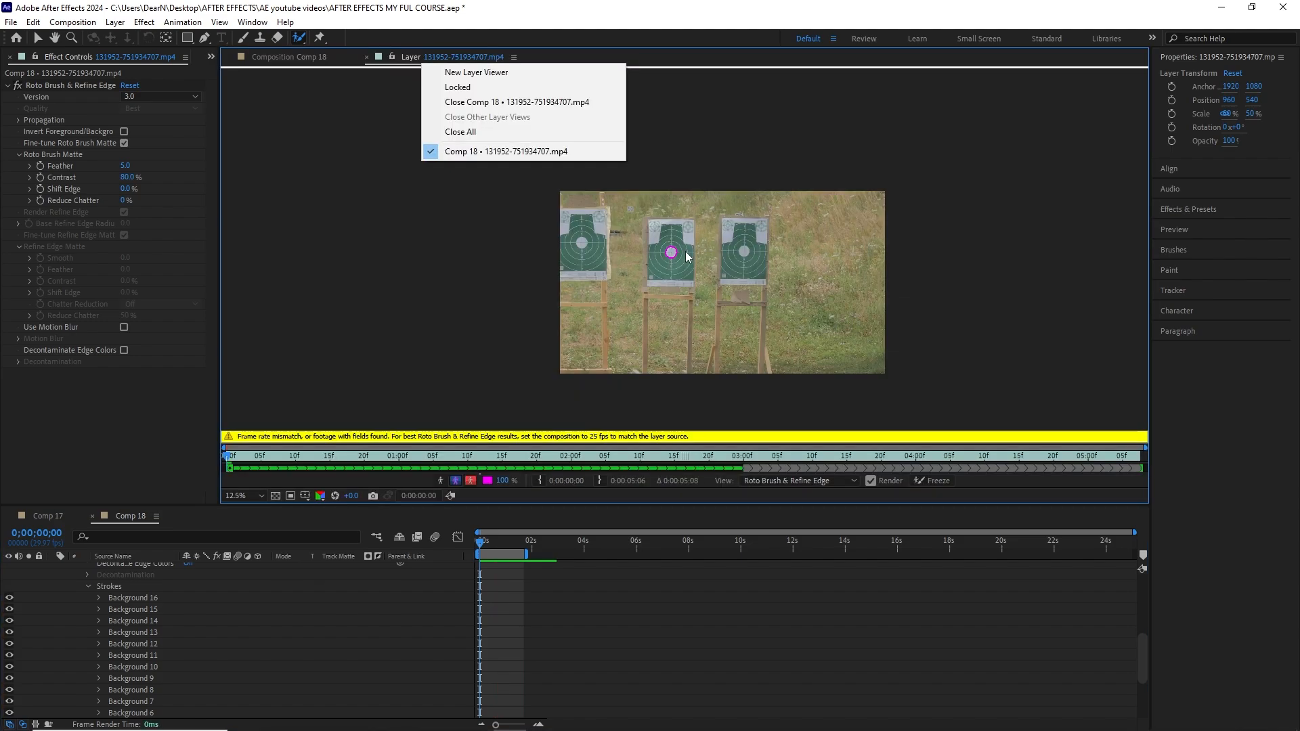
Dismiss the layer viewer's open menu and return to the Comp 18 composition view
{"action": "left_click", "coordinate": [704, 155]}
{"action": "scroll", "coordinate": [664, 256], "scroll_direction": "up", "scroll_amount": 3}
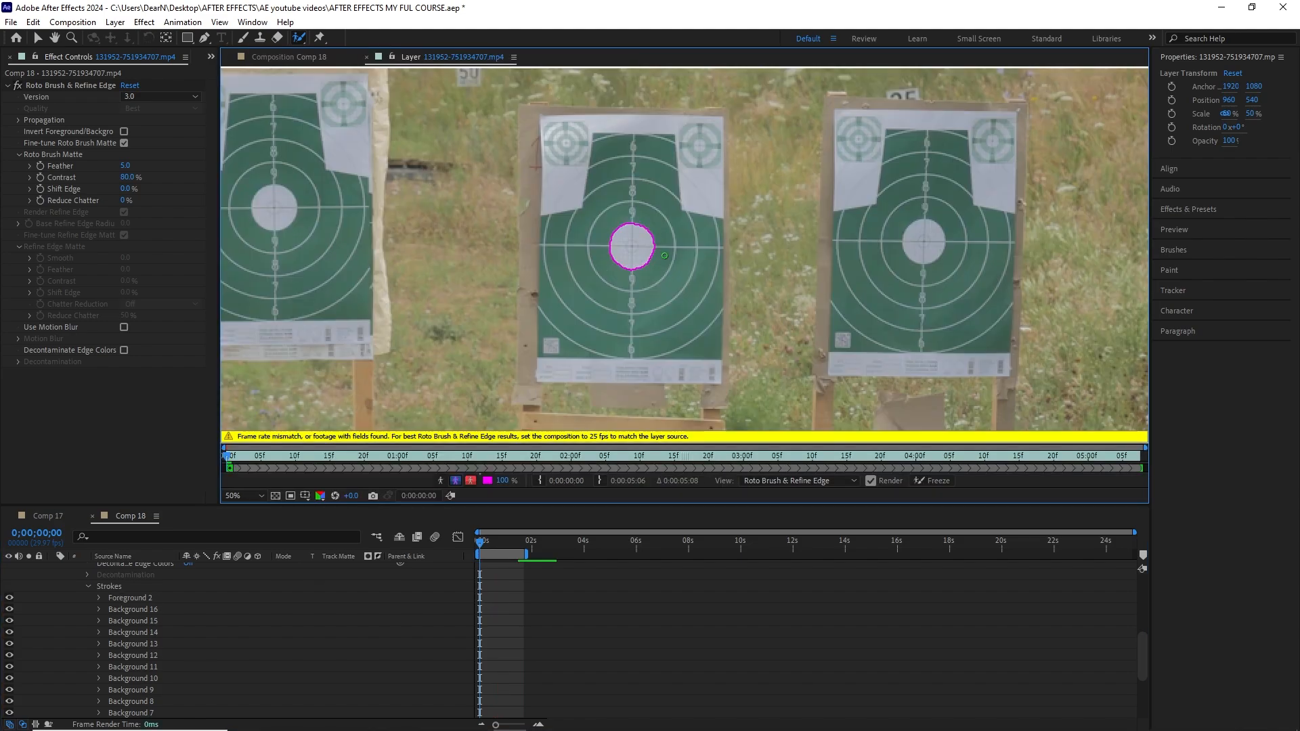
{"action": "left_click", "coordinate": [285, 58]}
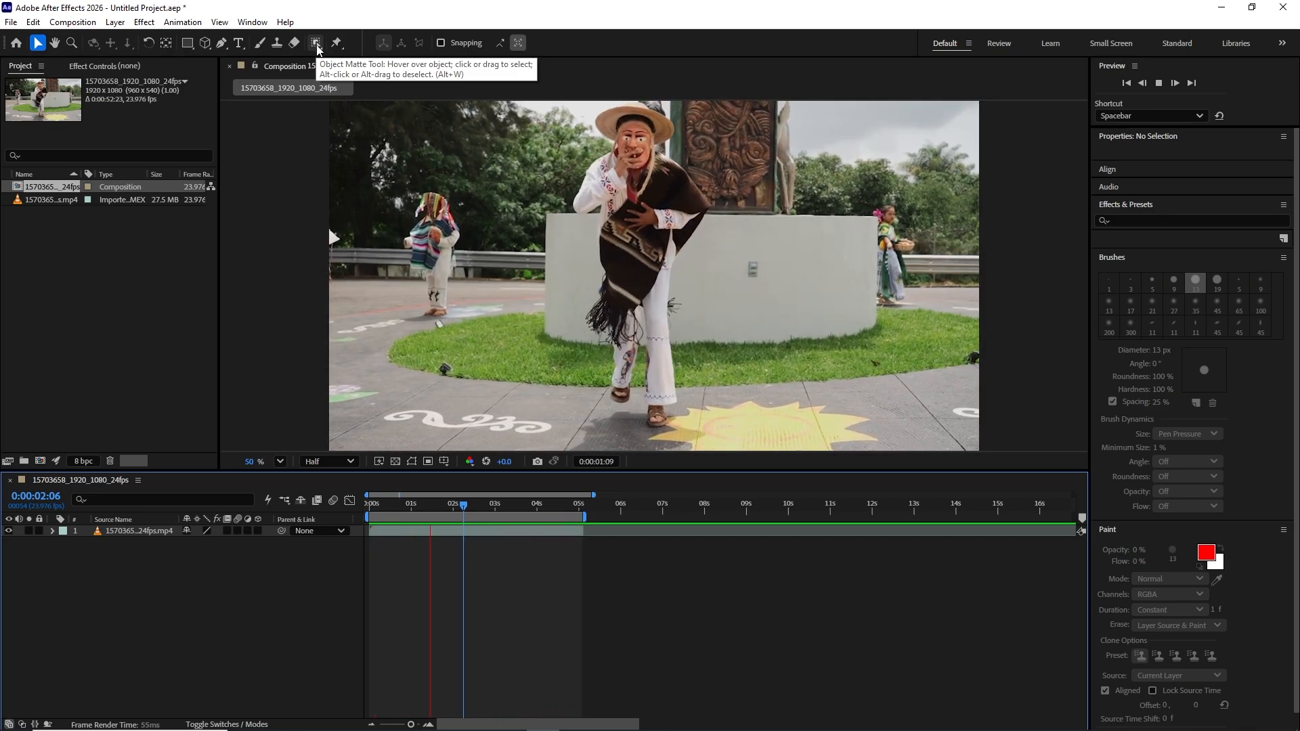
In After Effects 2026, open the dancer clip's layer and select the masked dancer in front with the Object Matte tool
{"action": "left_click", "coordinate": [316, 43]}
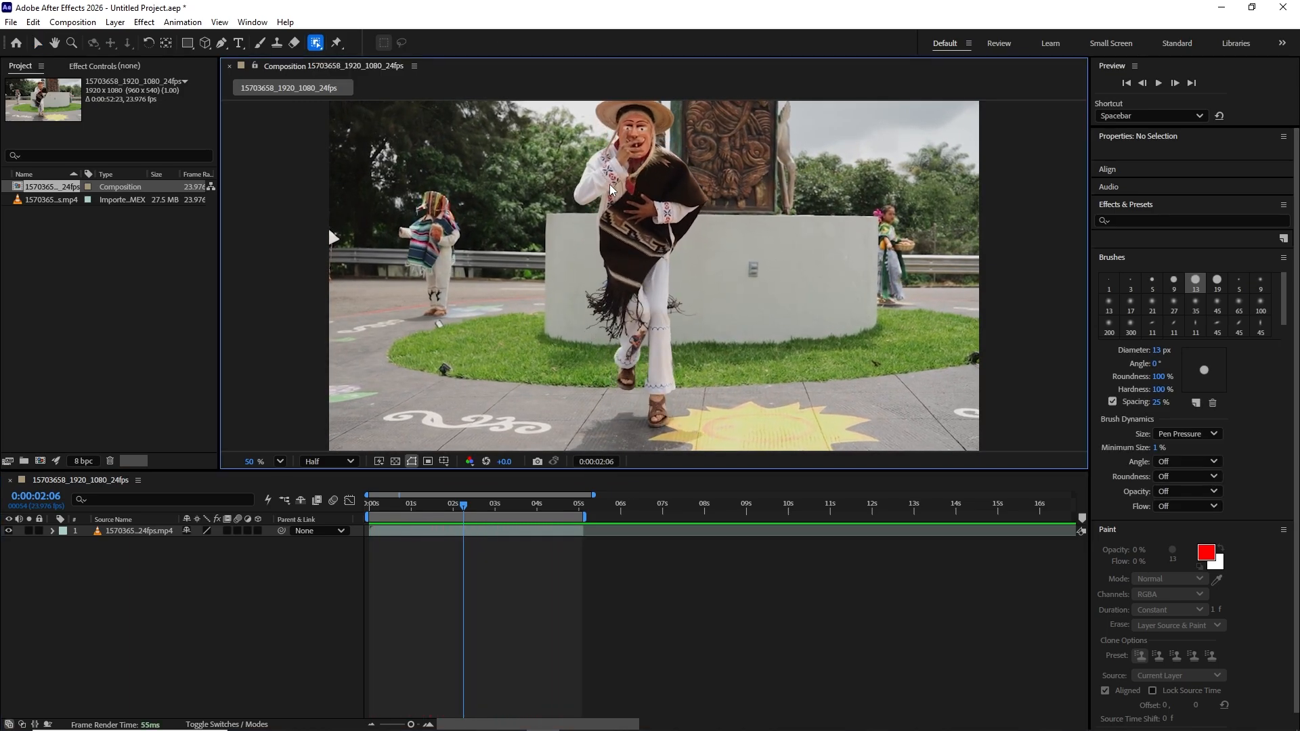
{"action": "double_click", "coordinate": [482, 533]}
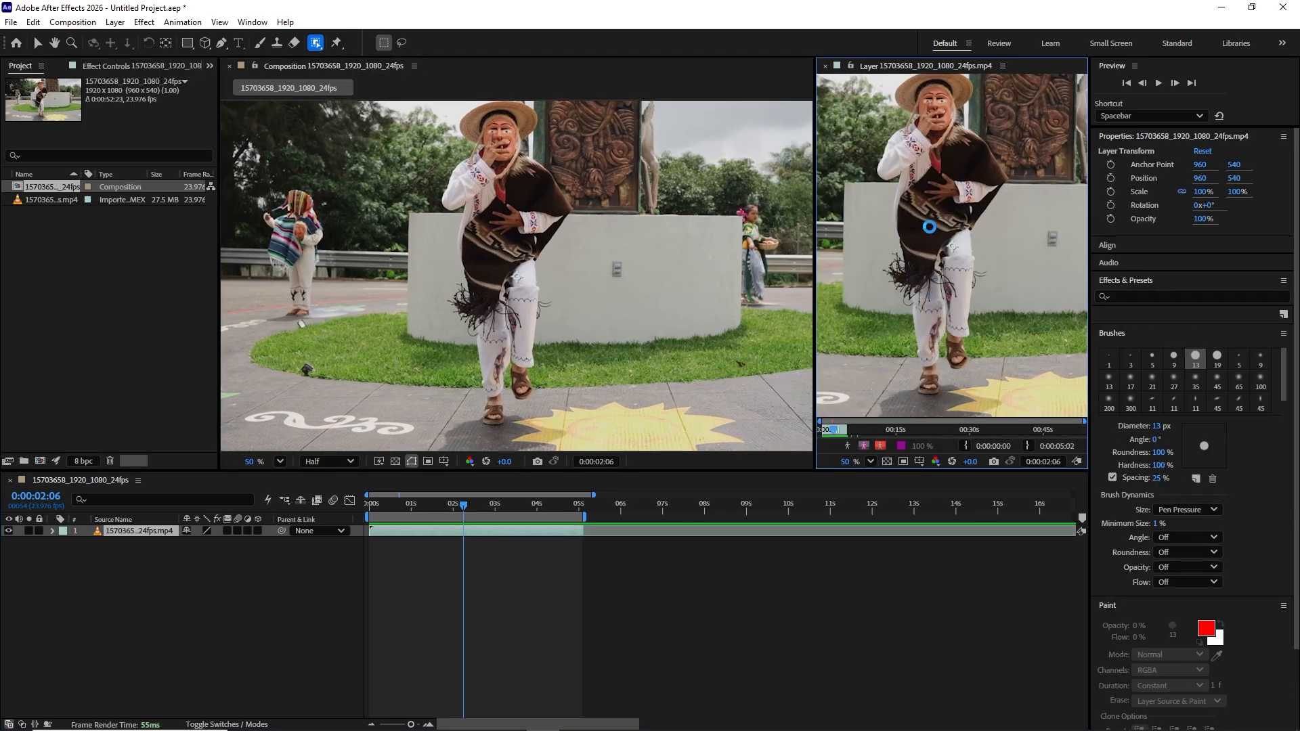
{"action": "scroll", "coordinate": [925, 205], "scroll_direction": "down", "scroll_amount": 1}
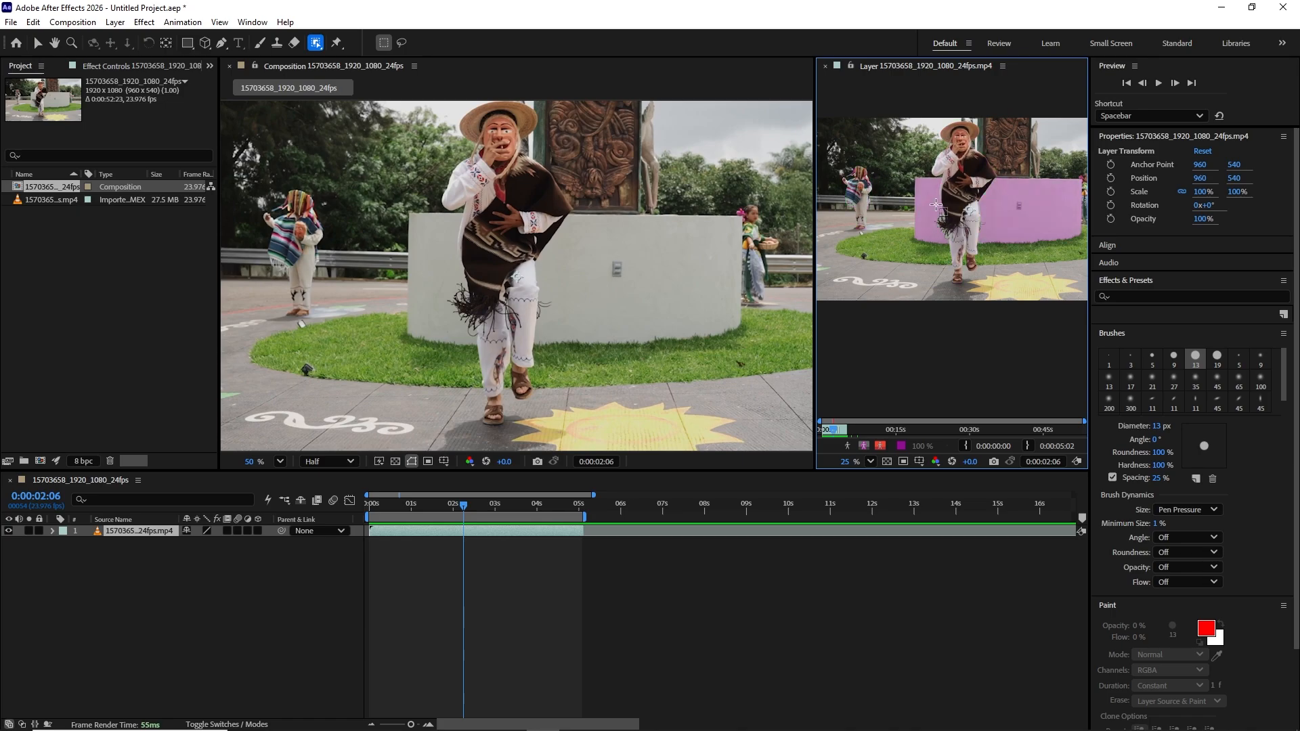
{"action": "left_click_drag", "start_coordinate": [1018, 189], "coordinate": [969, 243]}
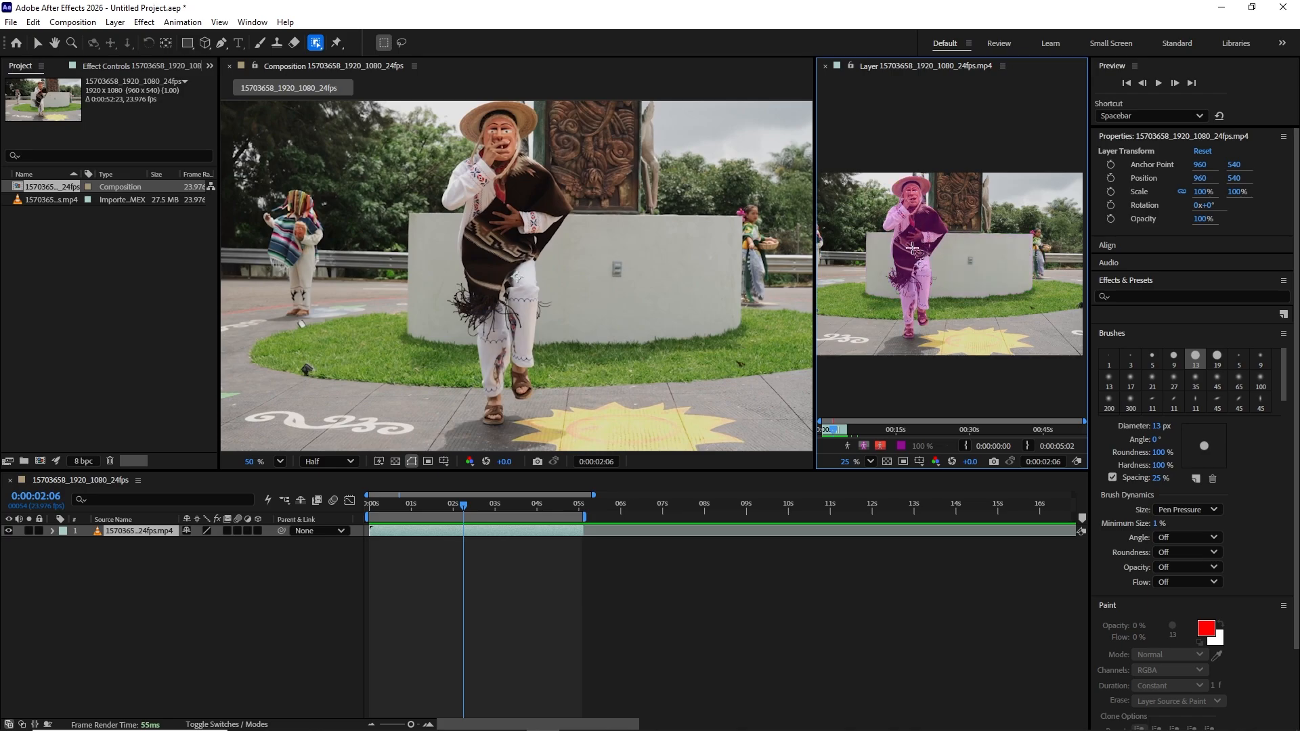
{"action": "left_click", "coordinate": [914, 249]}
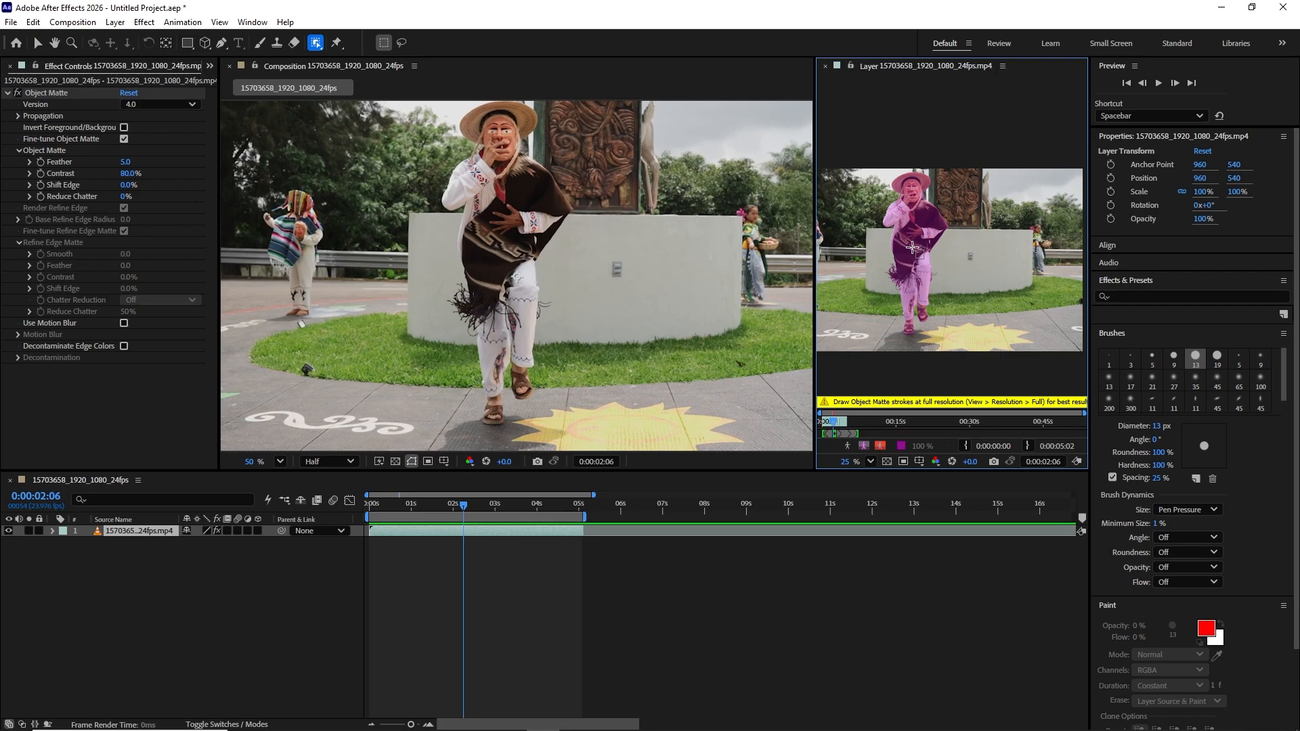